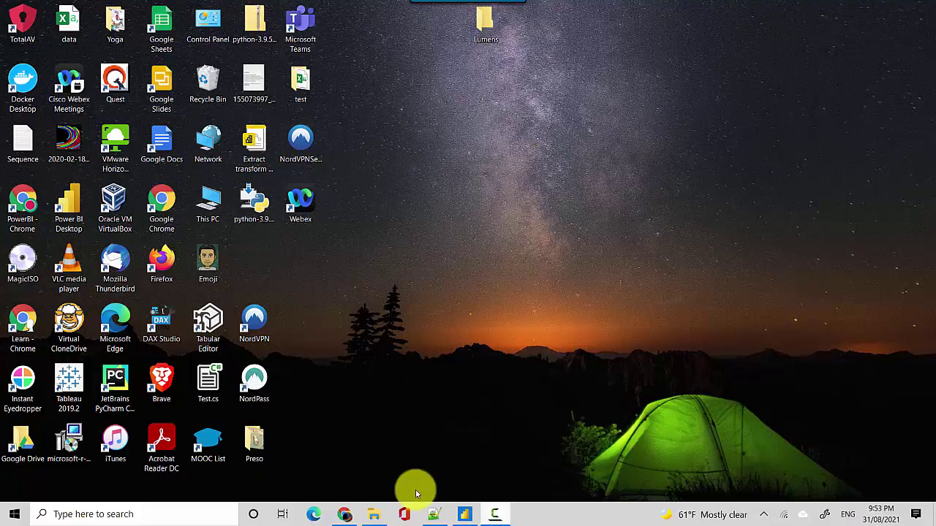
# Bring Power BI Desktop forward, check DueDate's Date Hierarchy, and collapse FactInternetSales.
pyautogui.moveTo(464, 513)
pyautogui.click(407, 440)
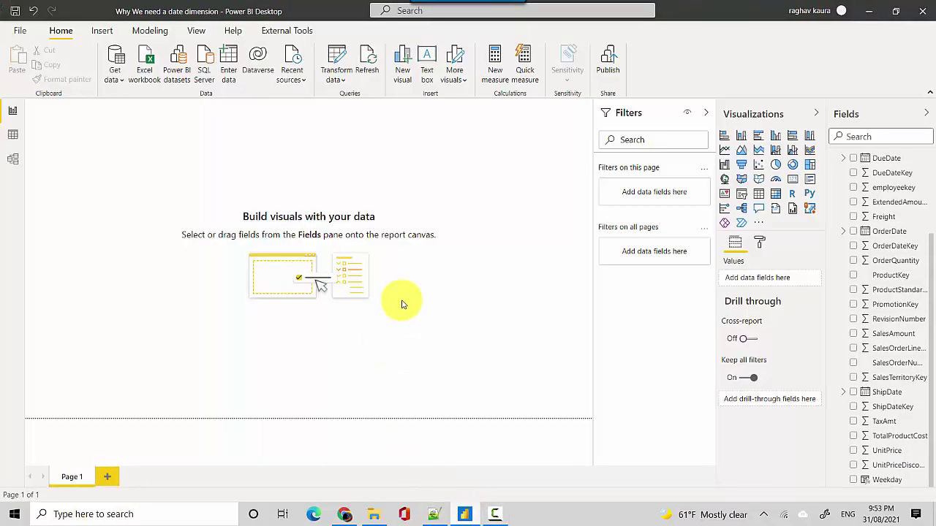
pyautogui.click(843, 158)
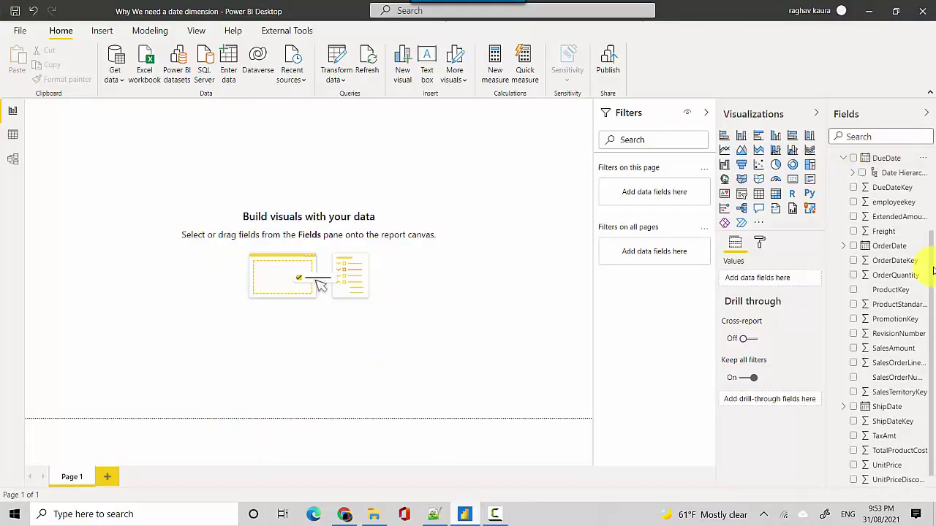
pyautogui.scroll(3, 877, 158)
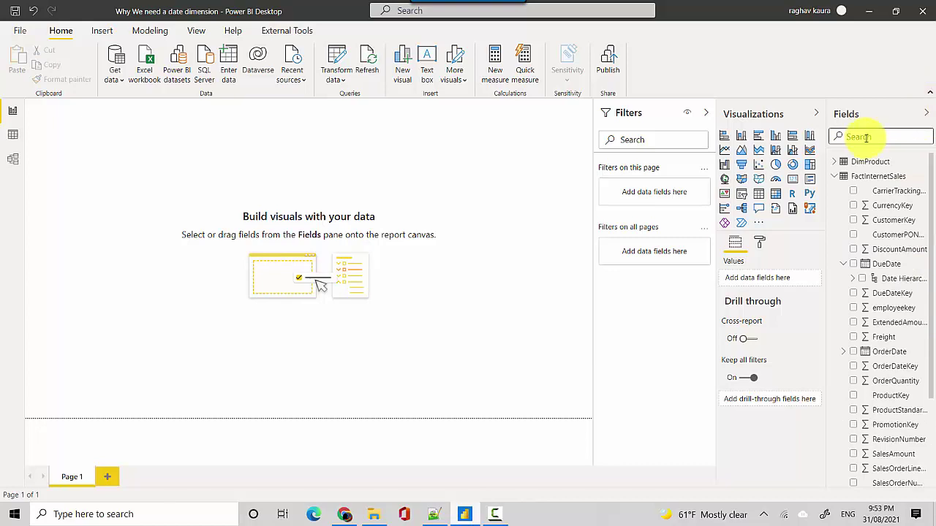
pyautogui.click(835, 176)
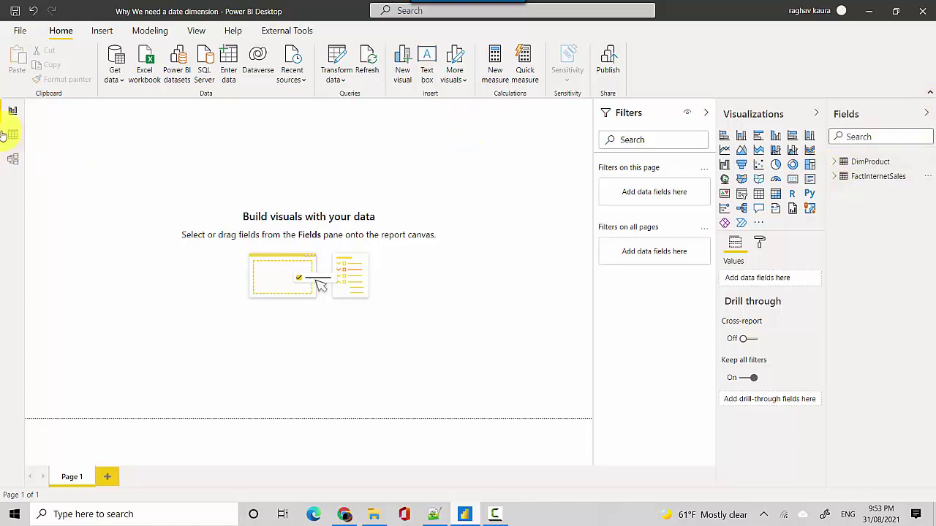
pyautogui.click(11, 160)
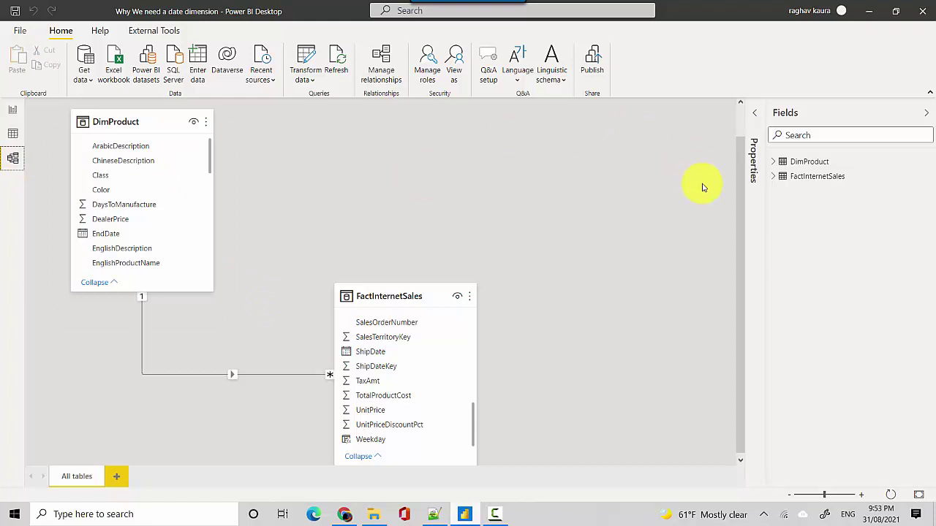
pyautogui.moveTo(125, 122)
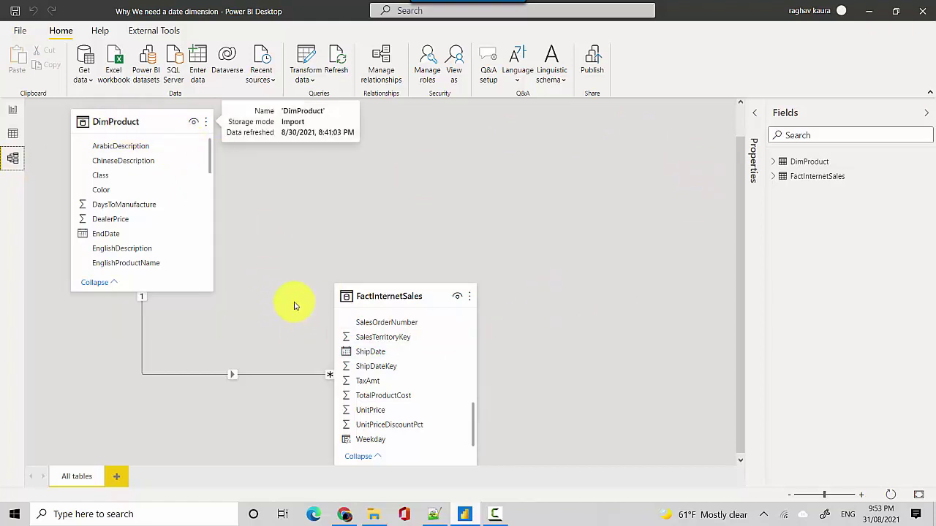
pyautogui.doubleClick(269, 376)
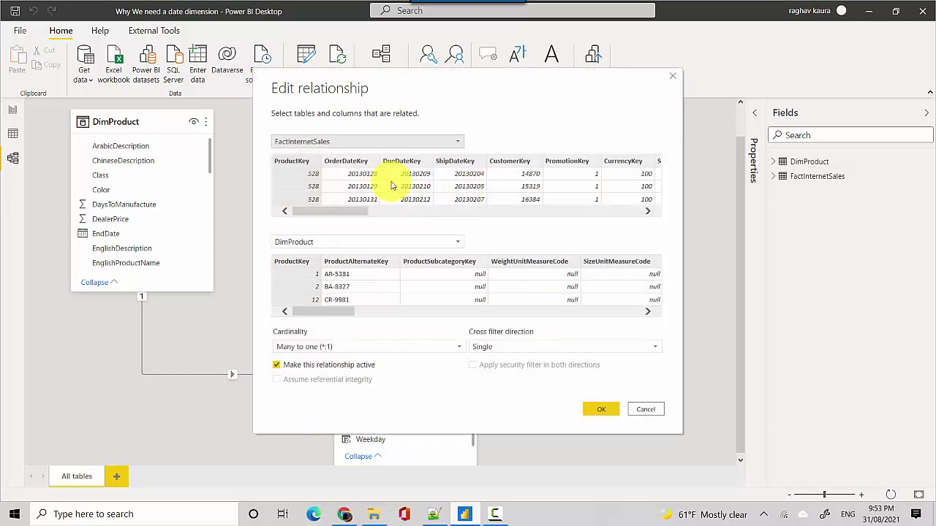
pyautogui.click(654, 411)
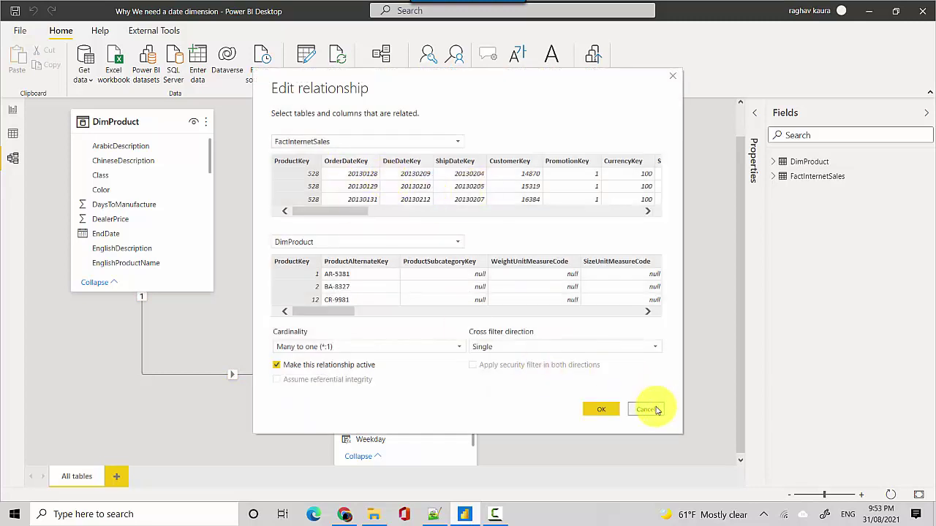
pyautogui.click(12, 109)
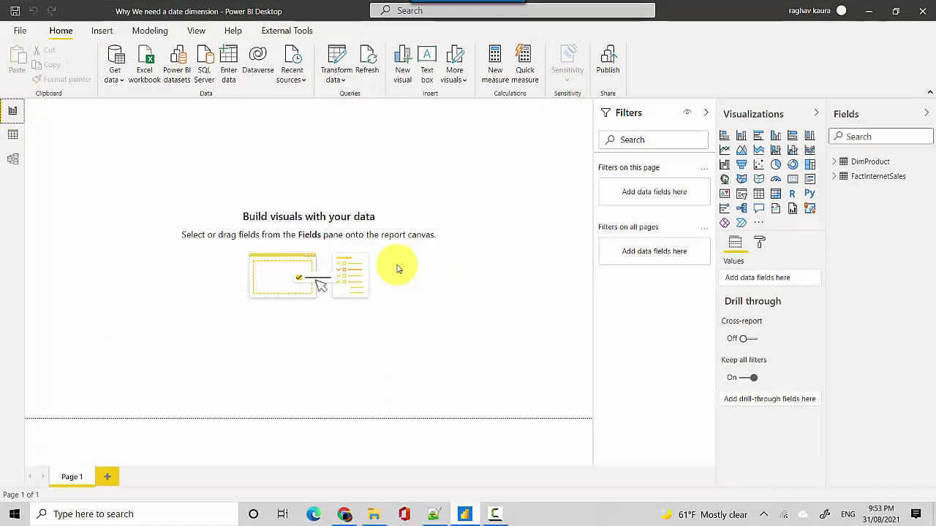
# Add a table visual to the page showing DimProduct Color.
pyautogui.click(759, 194)
pyautogui.click(852, 161)
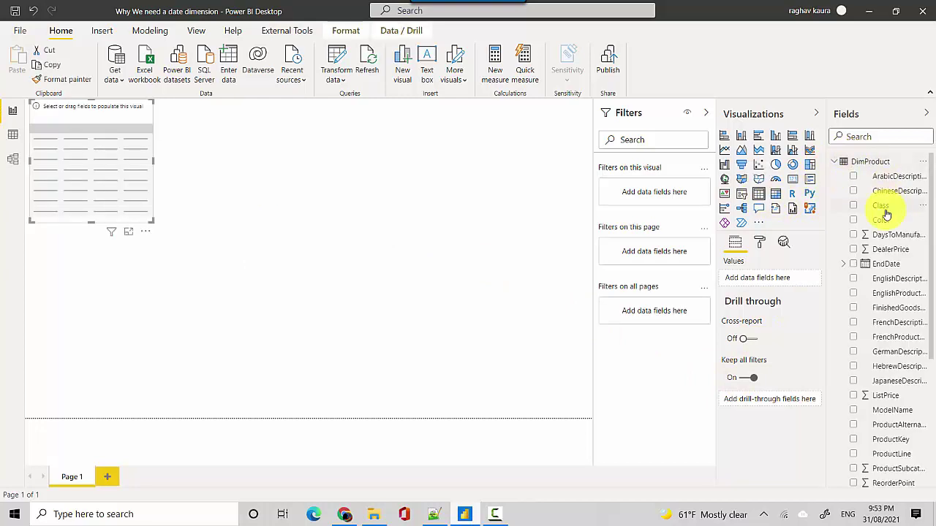
pyautogui.click(853, 220)
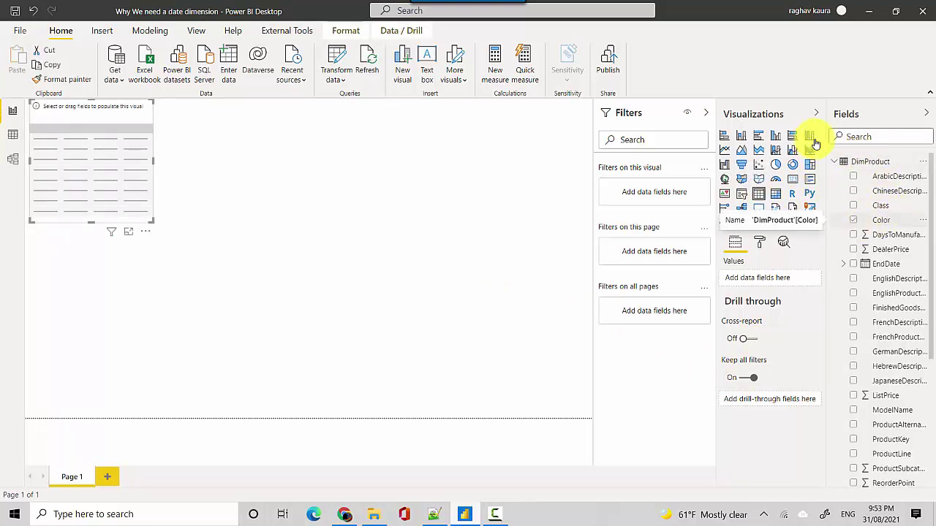
pyautogui.click(834, 161)
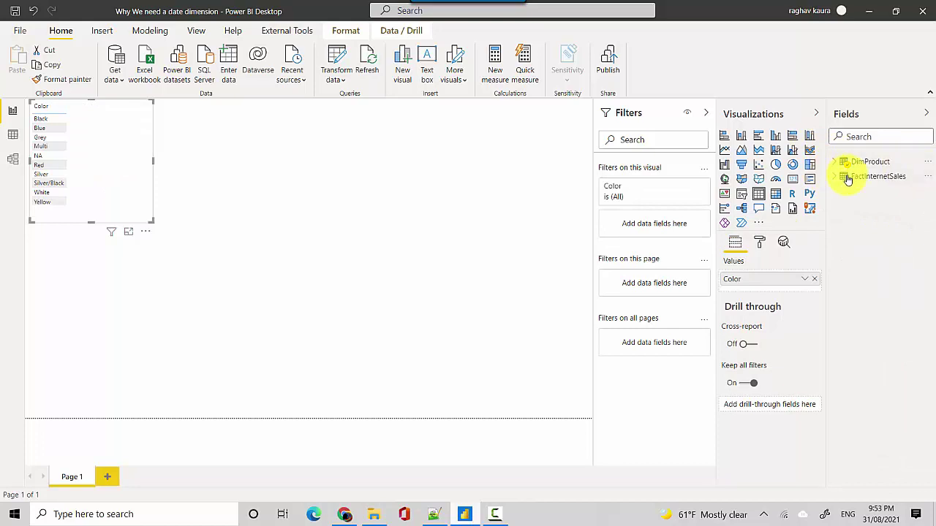
# Search fields for 'salesam' and add FactInternetSales SalesAmount to the table.
pyautogui.click(834, 177)
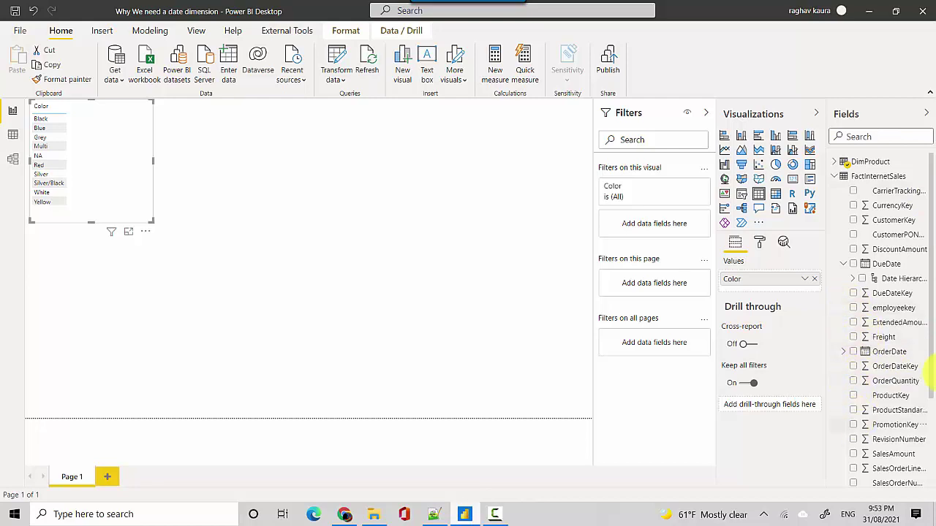
pyautogui.moveTo(931, 366); pyautogui.dragTo(933, 488)
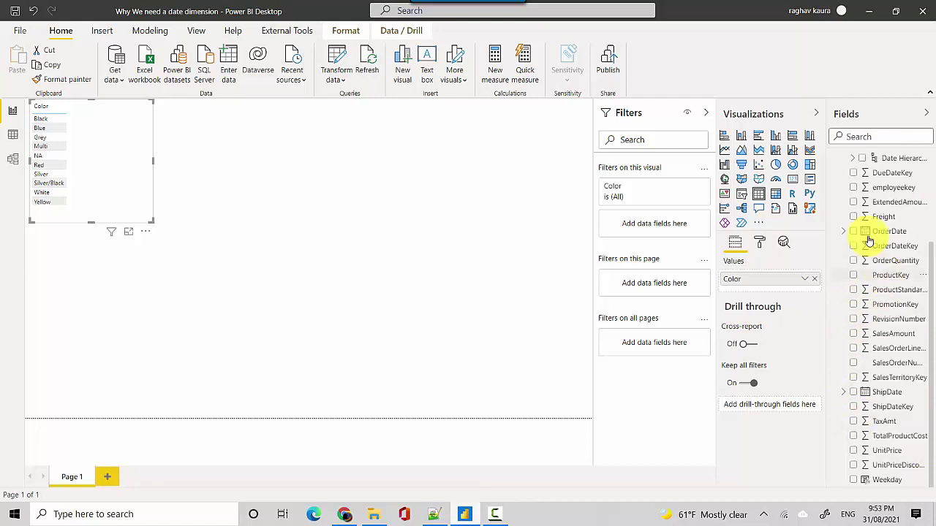
pyautogui.click(844, 136)
pyautogui.write('salesam')
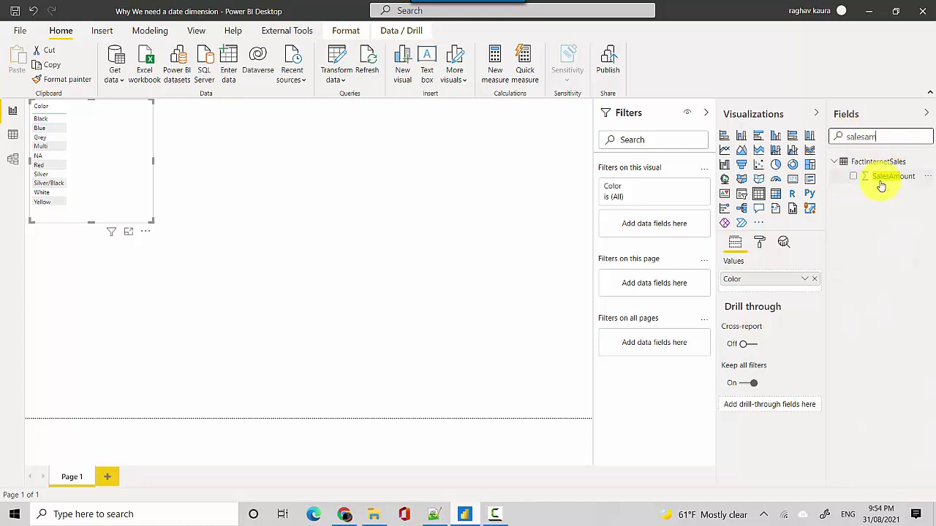
pyautogui.click(853, 176)
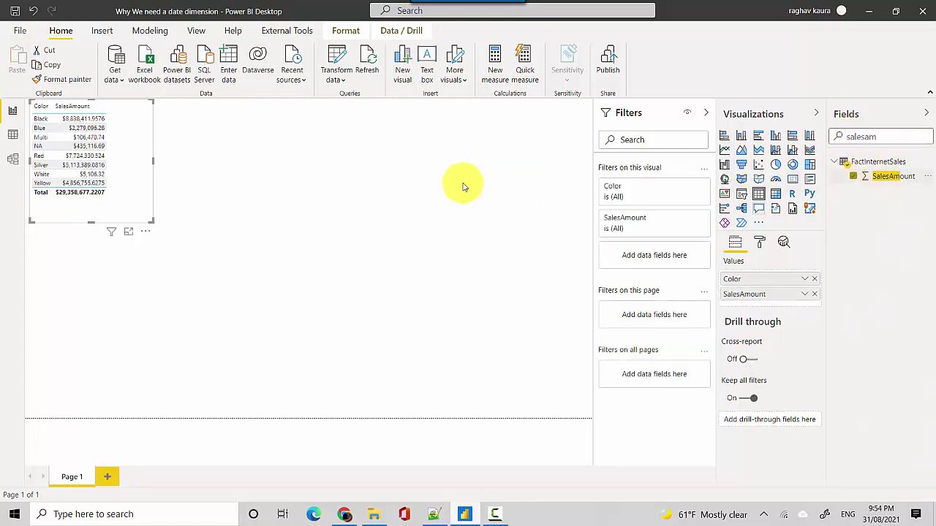
# Enlarge the table in focus mode and add the OrderDate hierarchy found by searching 'orderdate'.
pyautogui.click(127, 231)
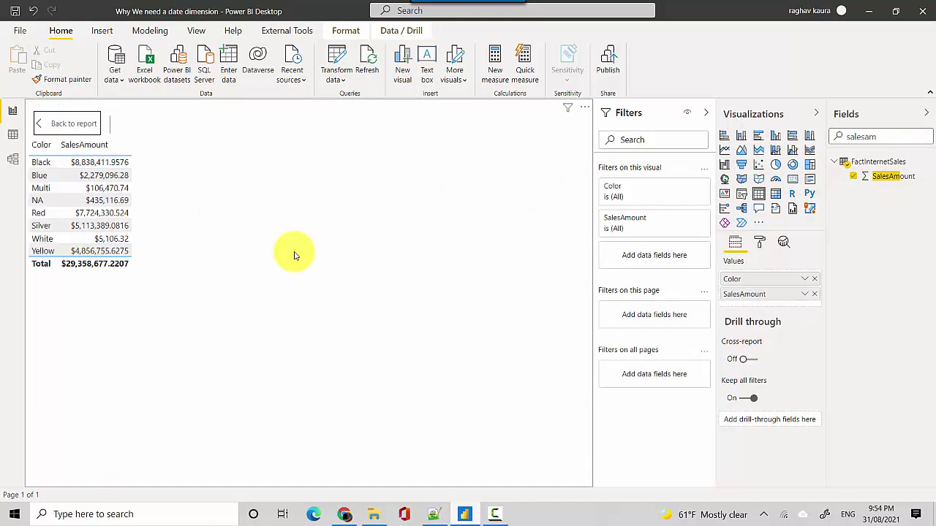
pyautogui.doubleClick(881, 136)
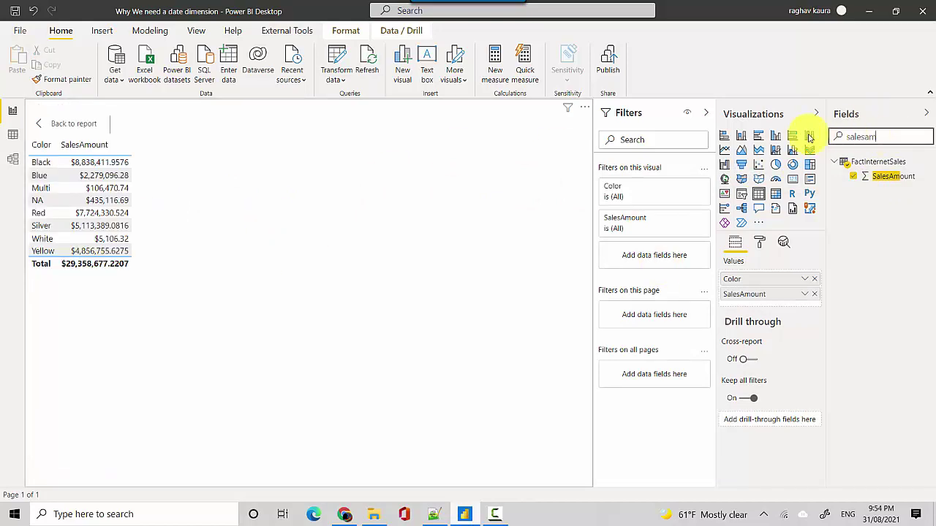
pyautogui.write('orderdate')
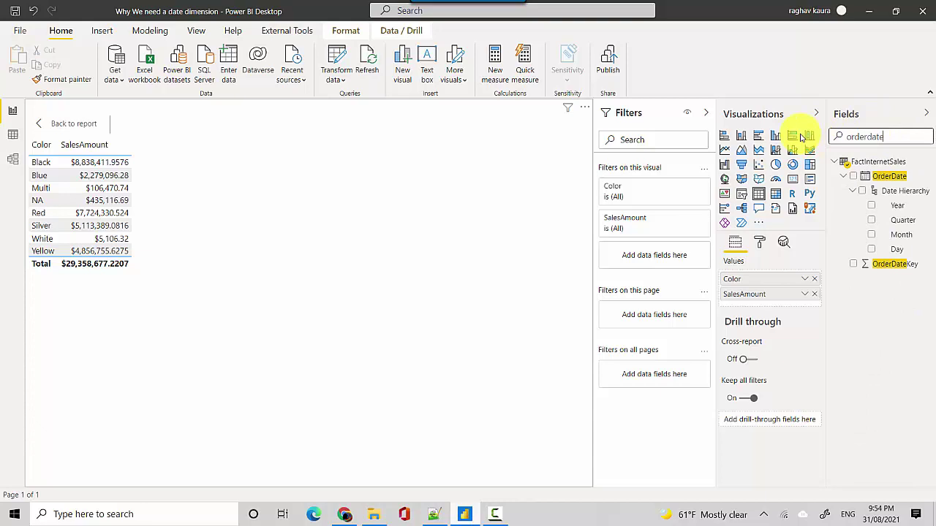
pyautogui.click(853, 177)
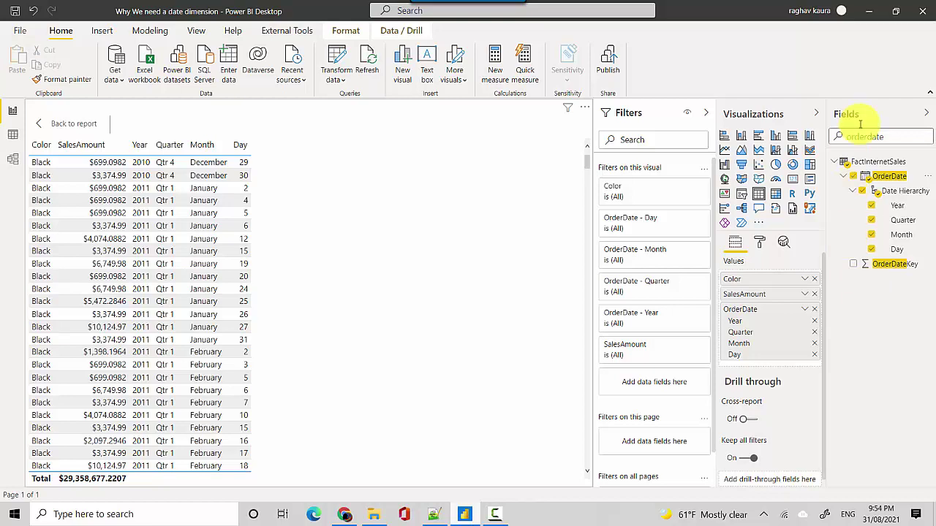
# Switch OrderDate in Values from Date Hierarchy to plain OrderDate full dates.
pyautogui.click(927, 113)
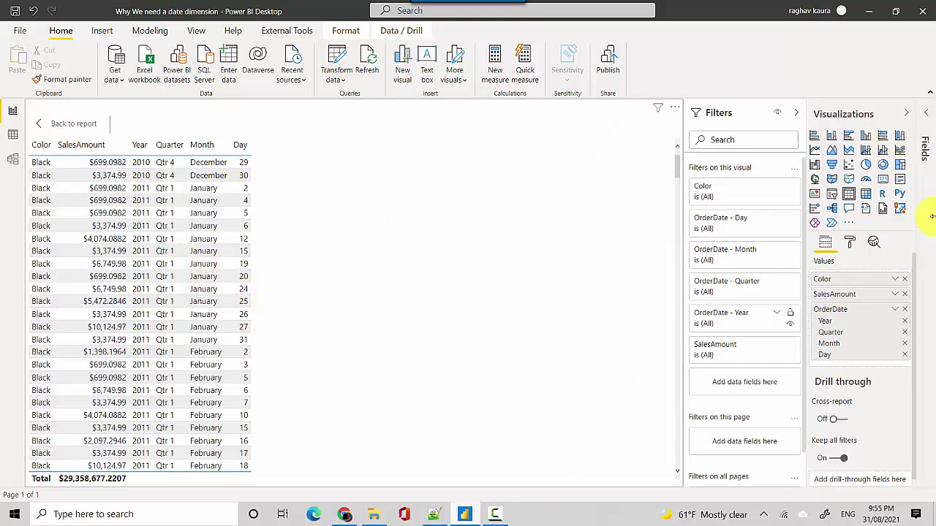
pyautogui.click(895, 293)
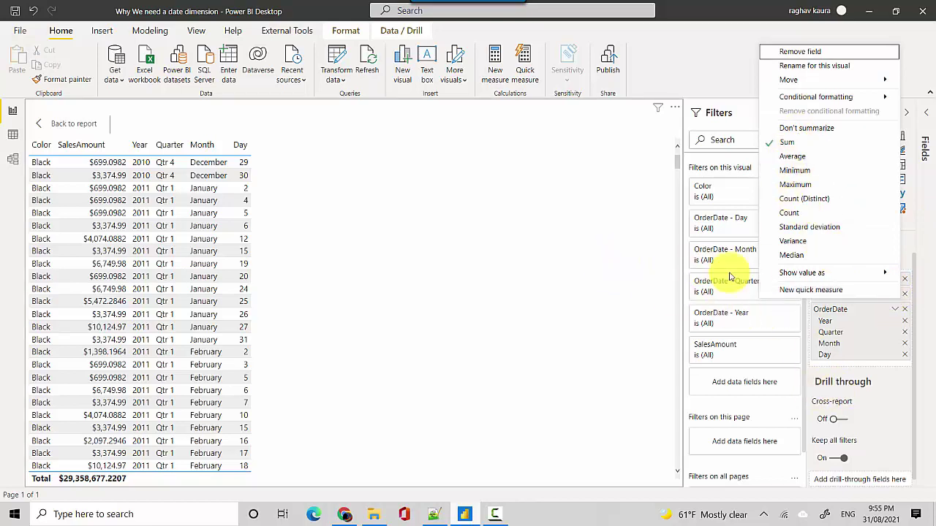
pyautogui.click(895, 309)
pyautogui.click(895, 309)
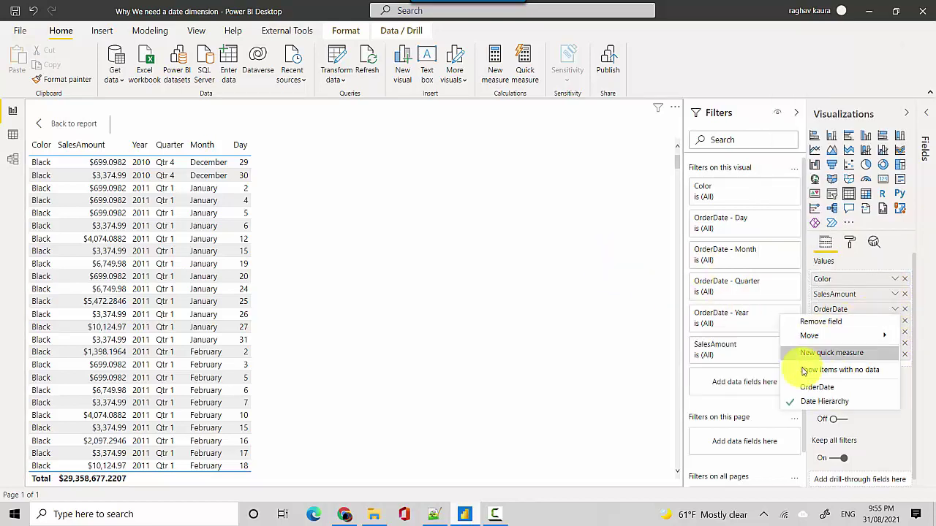
pyautogui.click(814, 386)
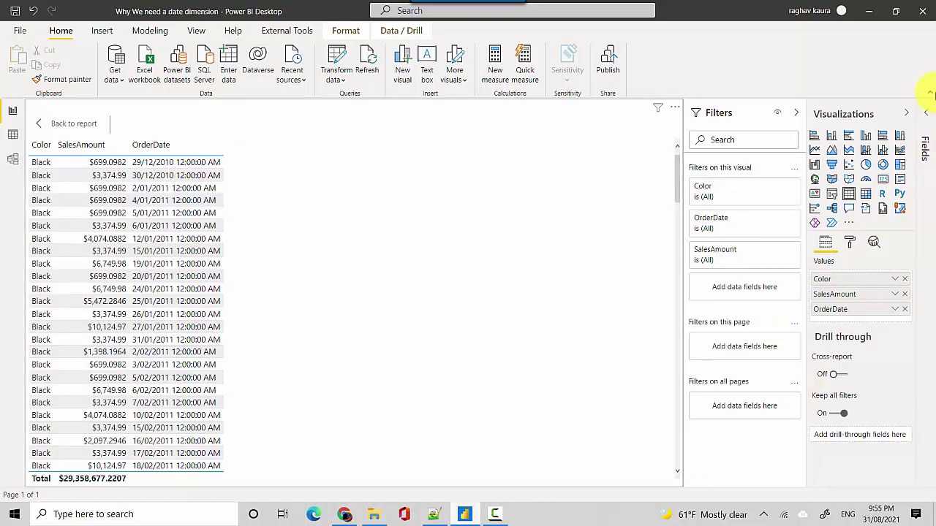
pyautogui.click(925, 113)
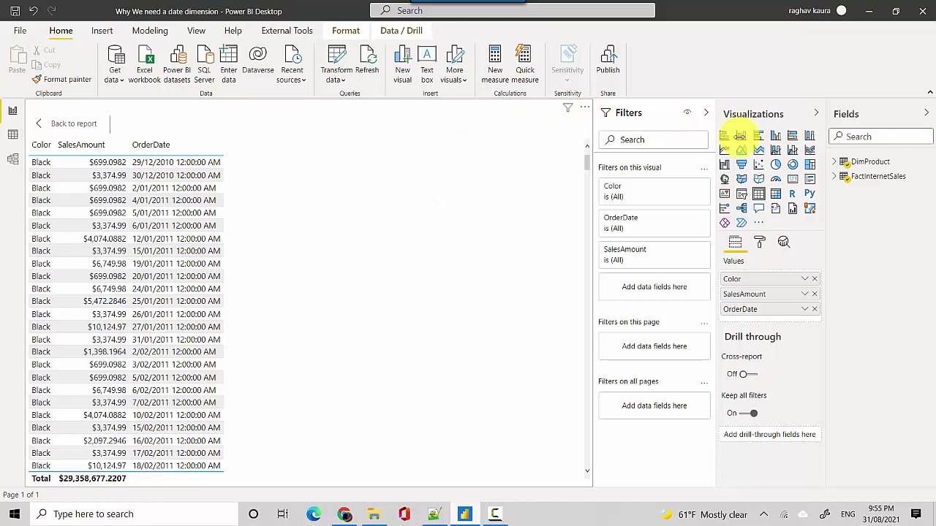
# Replace OrderDate in the table with the FactInternetSales Weekday calculated column.
pyautogui.click(834, 180)
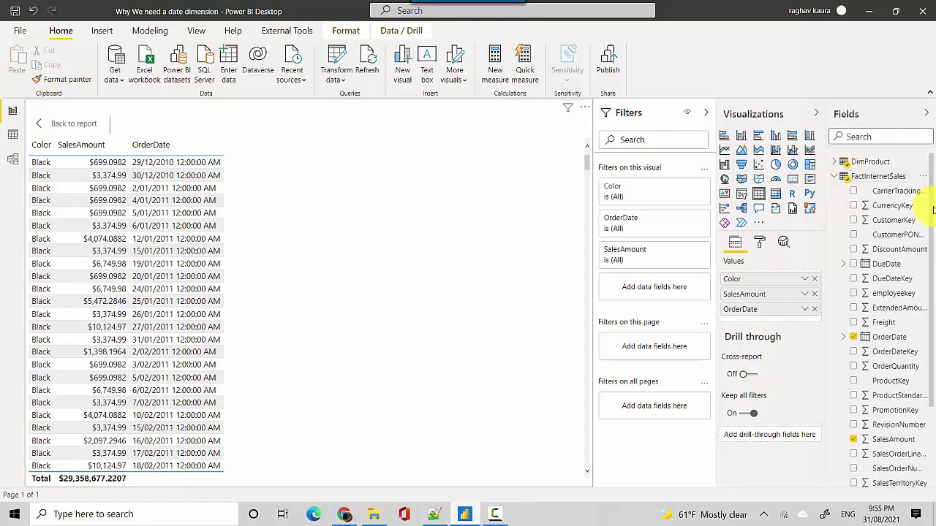
pyautogui.scroll(-3, 897, 476)
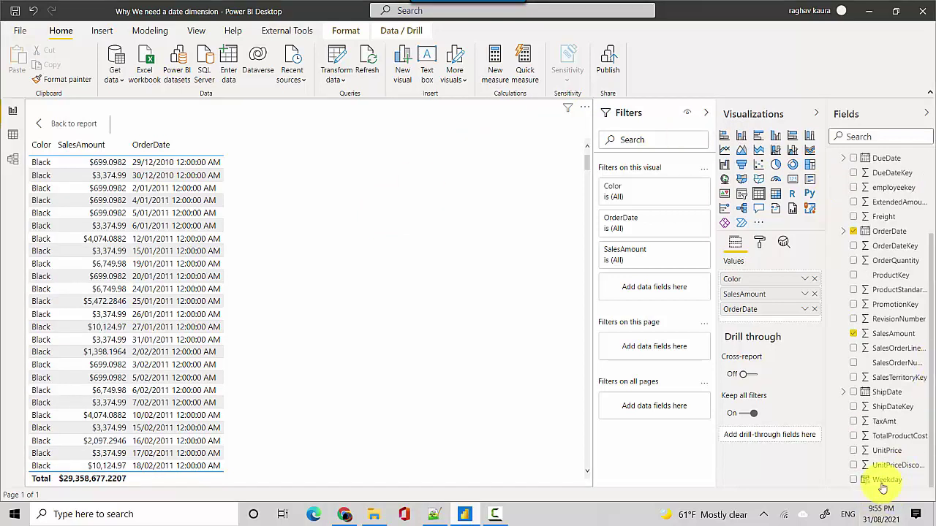
pyautogui.click(883, 484)
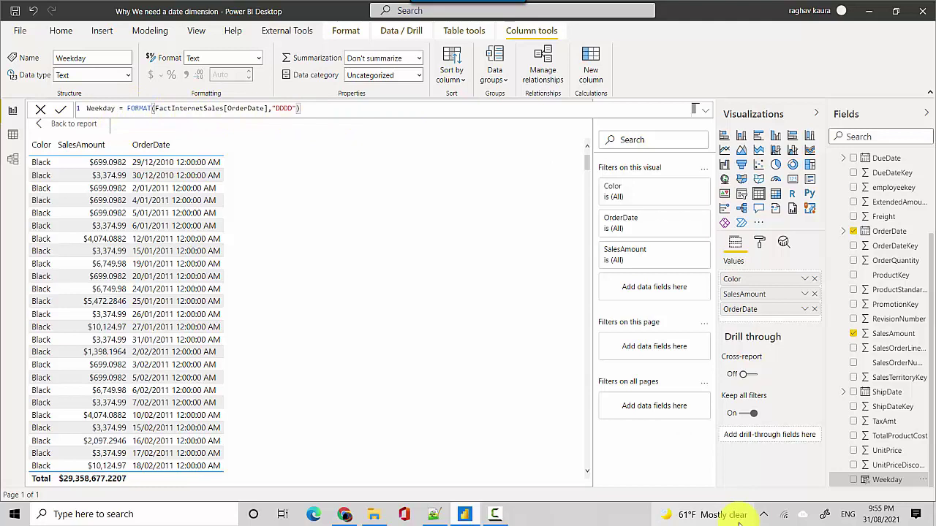
pyautogui.click(814, 308)
pyautogui.moveTo(882, 480); pyautogui.dragTo(206, 168)
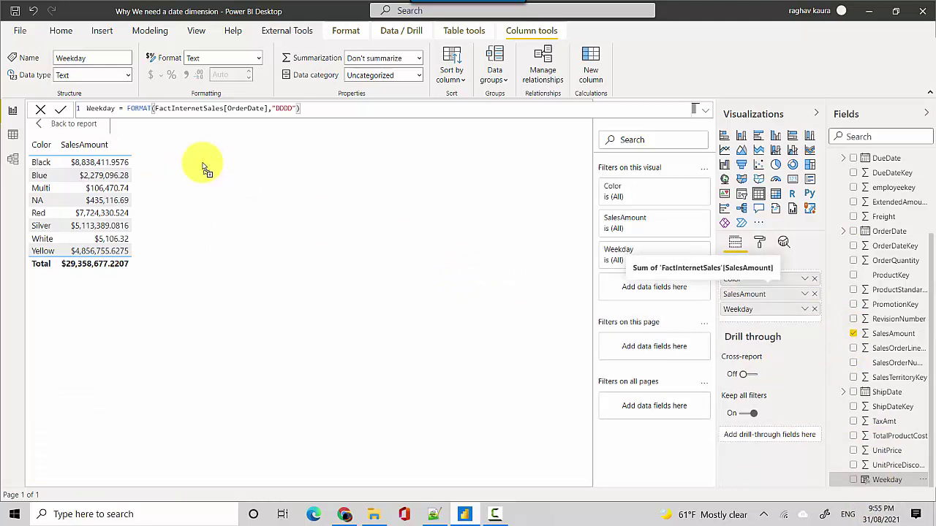
pyautogui.click(155, 201)
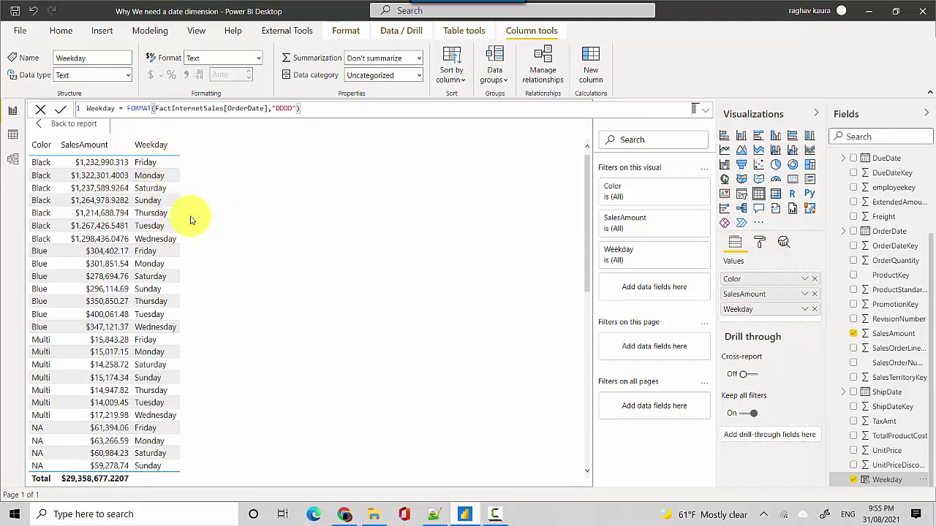
# Rename the Weekday column to OrderDateWeekday in the formula bar.
pyautogui.click(89, 109)
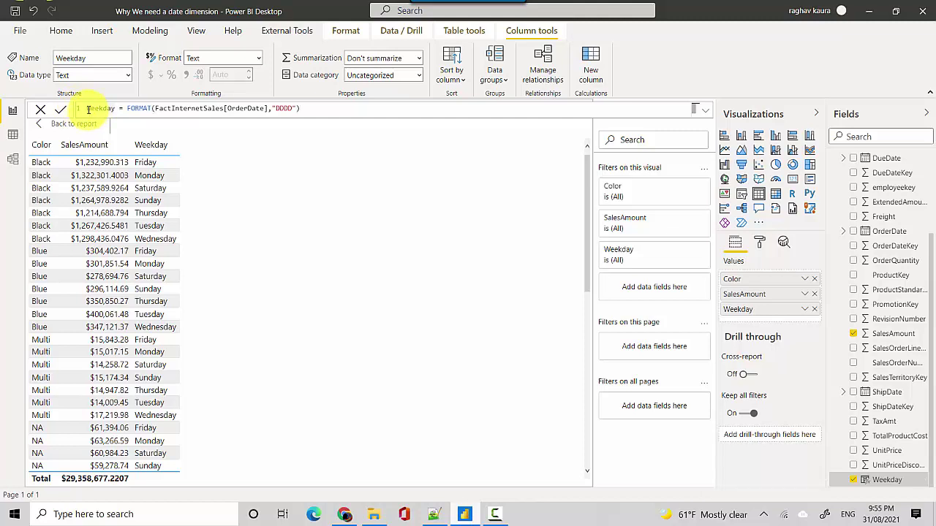
pyautogui.write('rder')
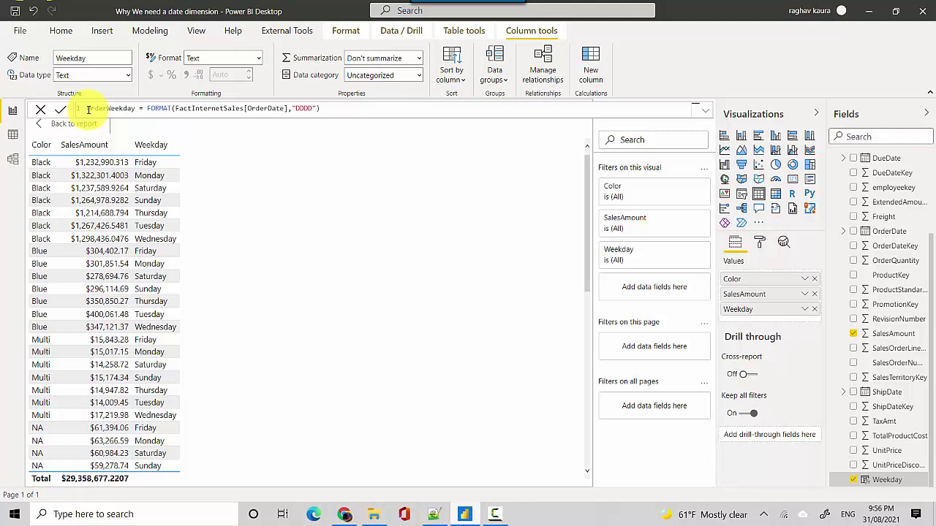
pyautogui.write('Date')
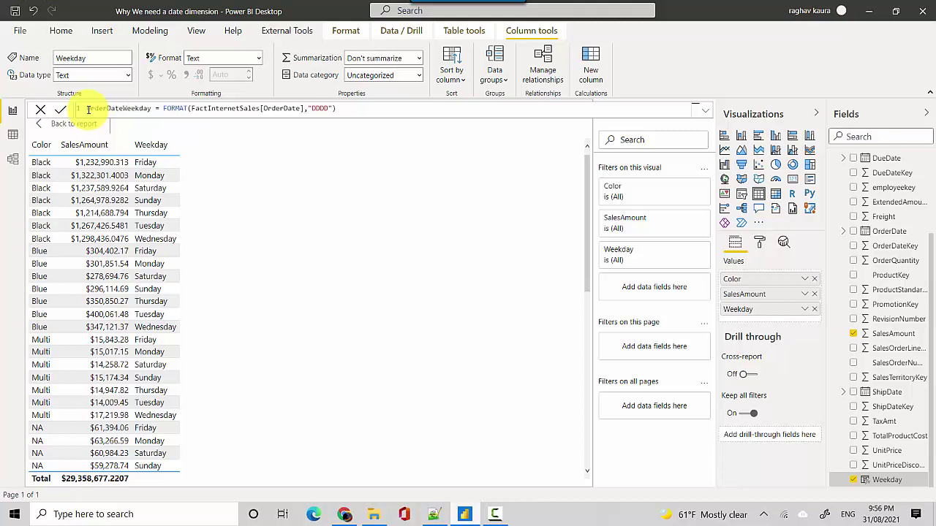
pyautogui.press('Return')
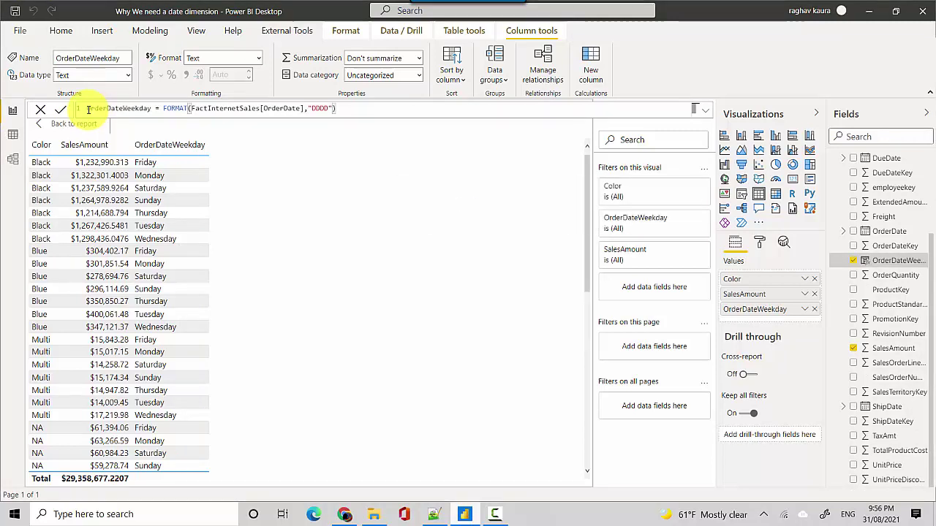